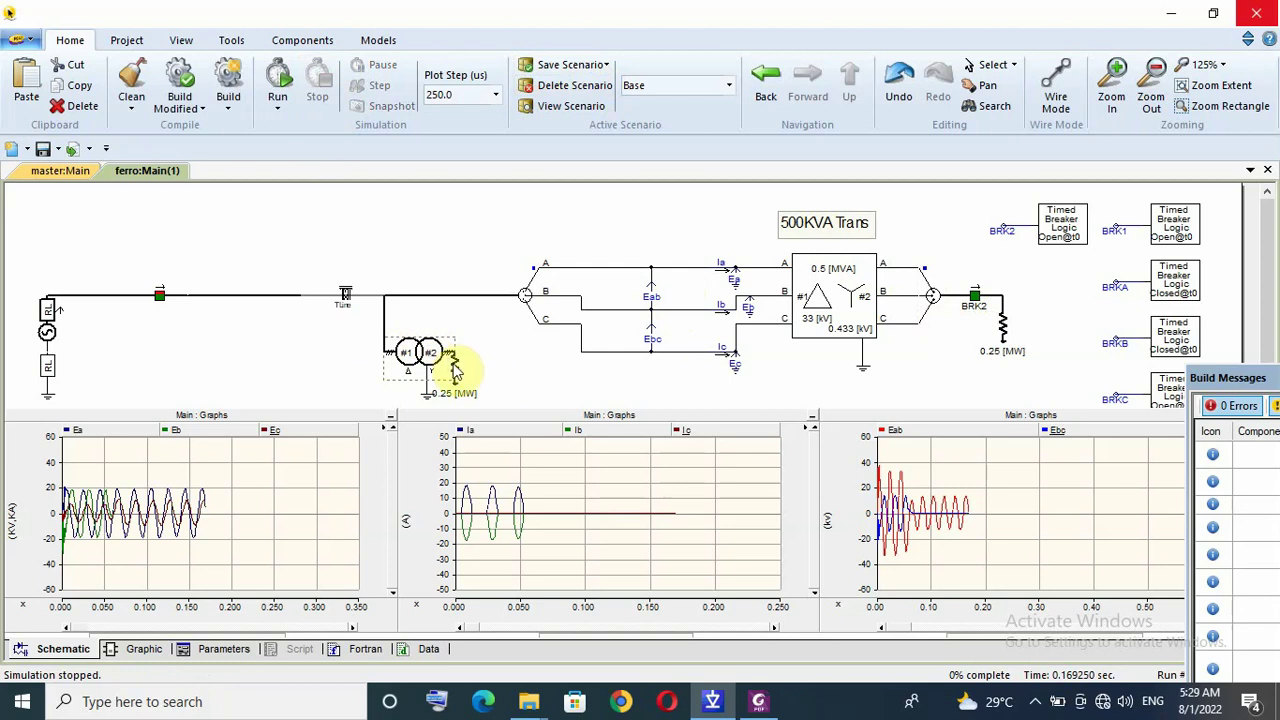
# Step: Remove the small transformer from the feeder and set the 500KVA transformer's winding #1 to Y
pyautogui.moveTo(432, 360); pyautogui.dragTo(380, 337)
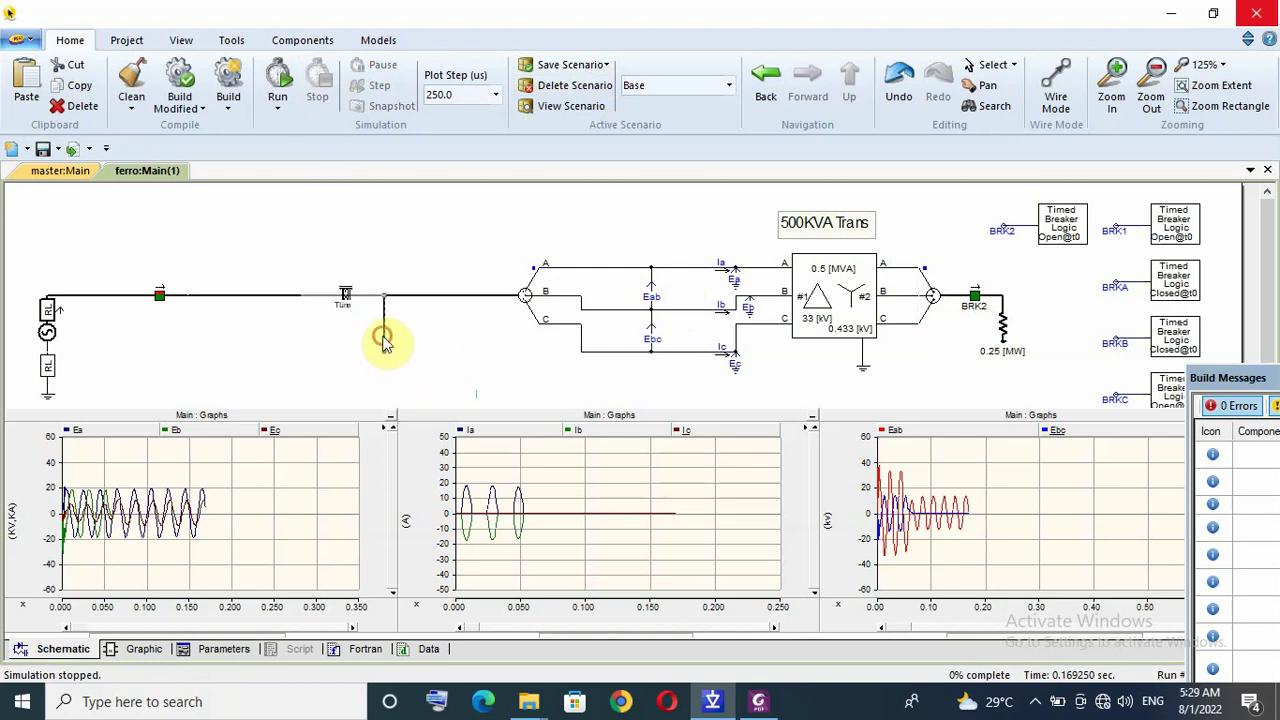
pyautogui.click(815, 300)
pyautogui.doubleClick(815, 300)
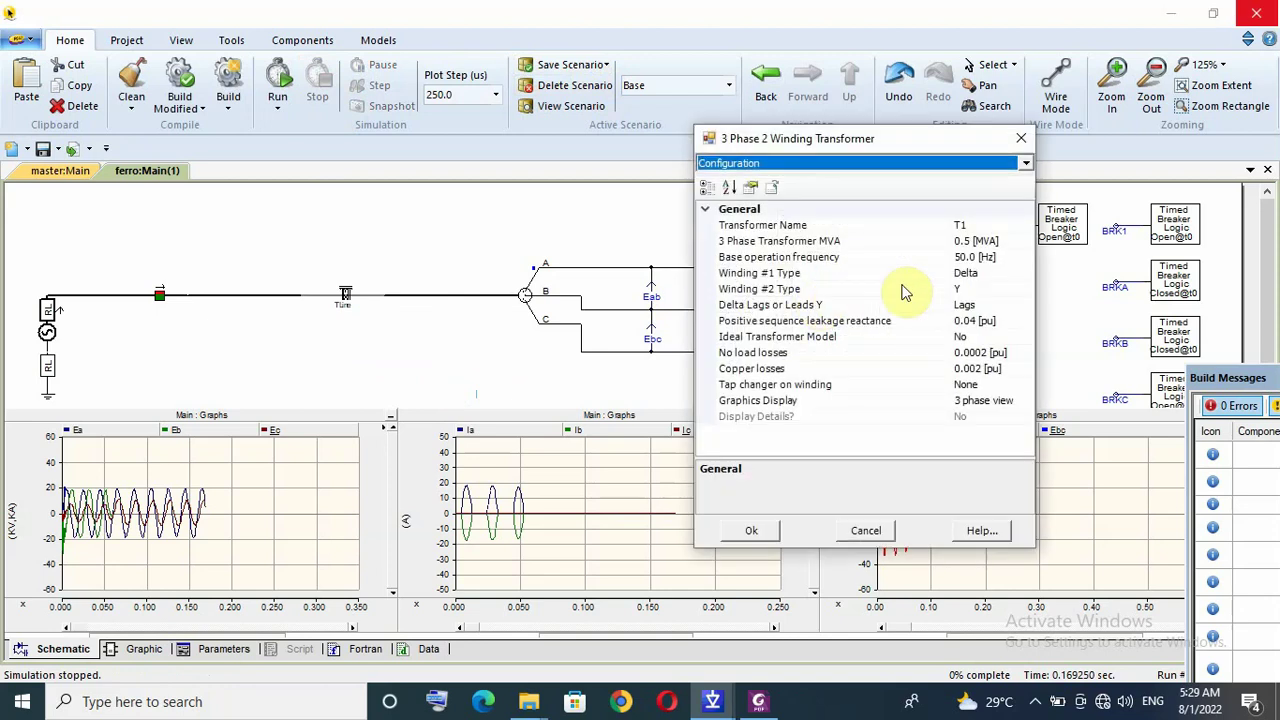
pyautogui.click(988, 273)
pyautogui.click(758, 528)
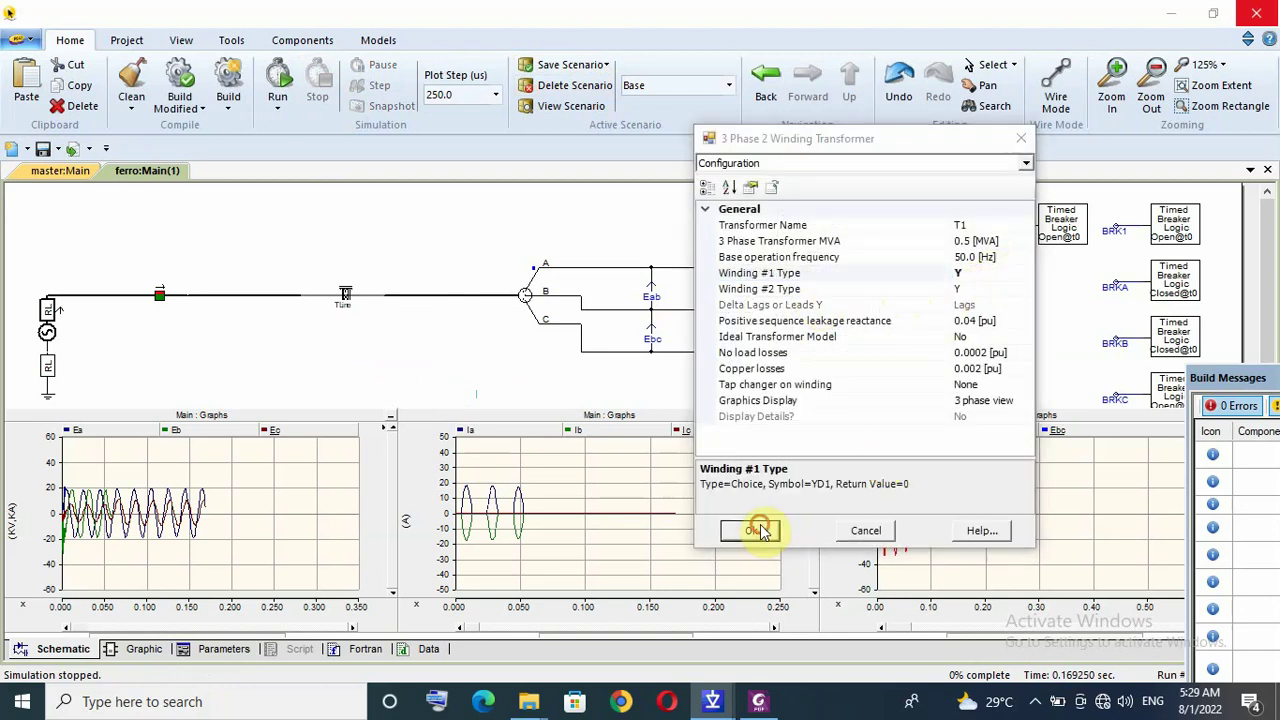
# Step: Copy the ground symbol to add a second ground under the transformer, then rerun the simulation
pyautogui.rightClick(865, 372)
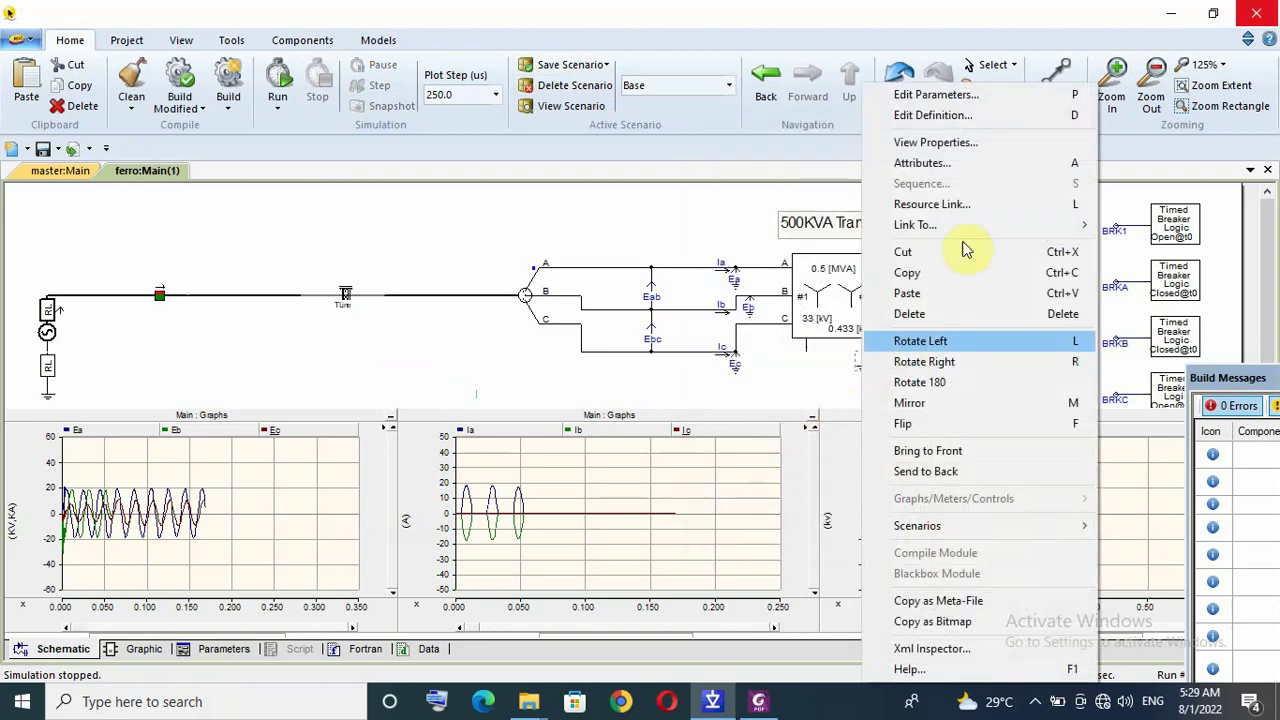
pyautogui.click(960, 272)
pyautogui.rightClick(810, 372)
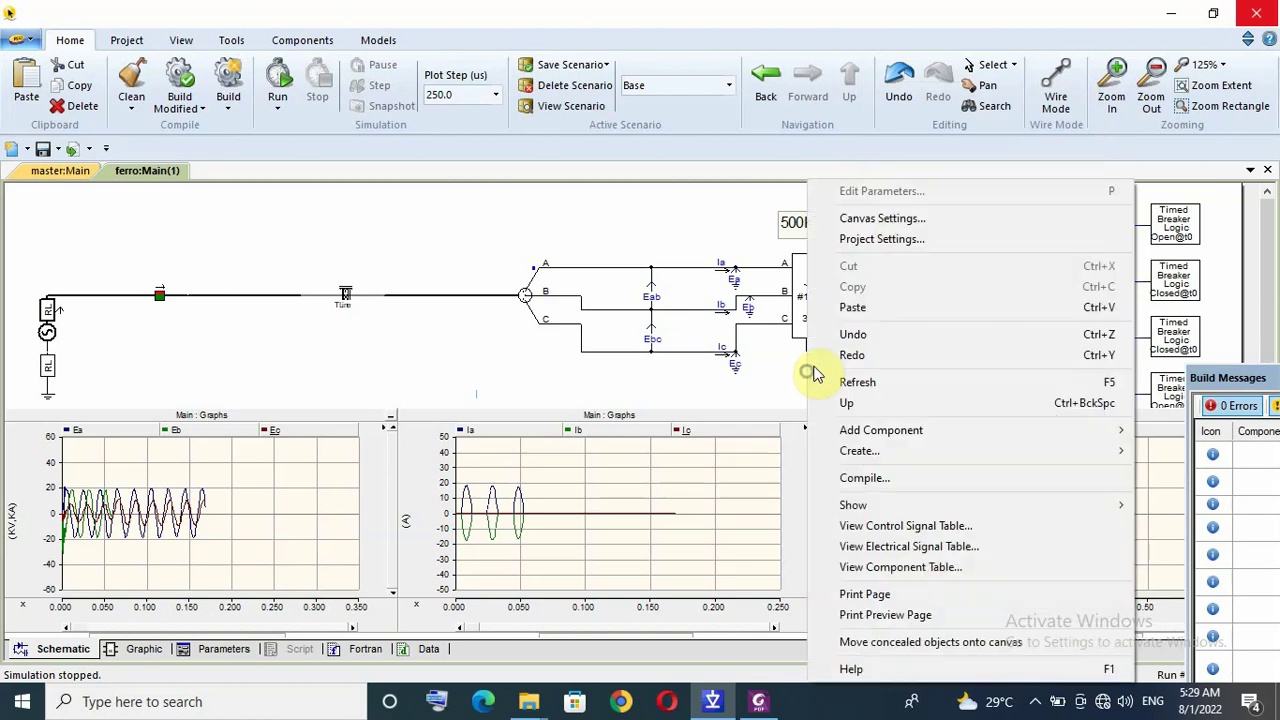
pyautogui.click(851, 306)
pyautogui.click(278, 90)
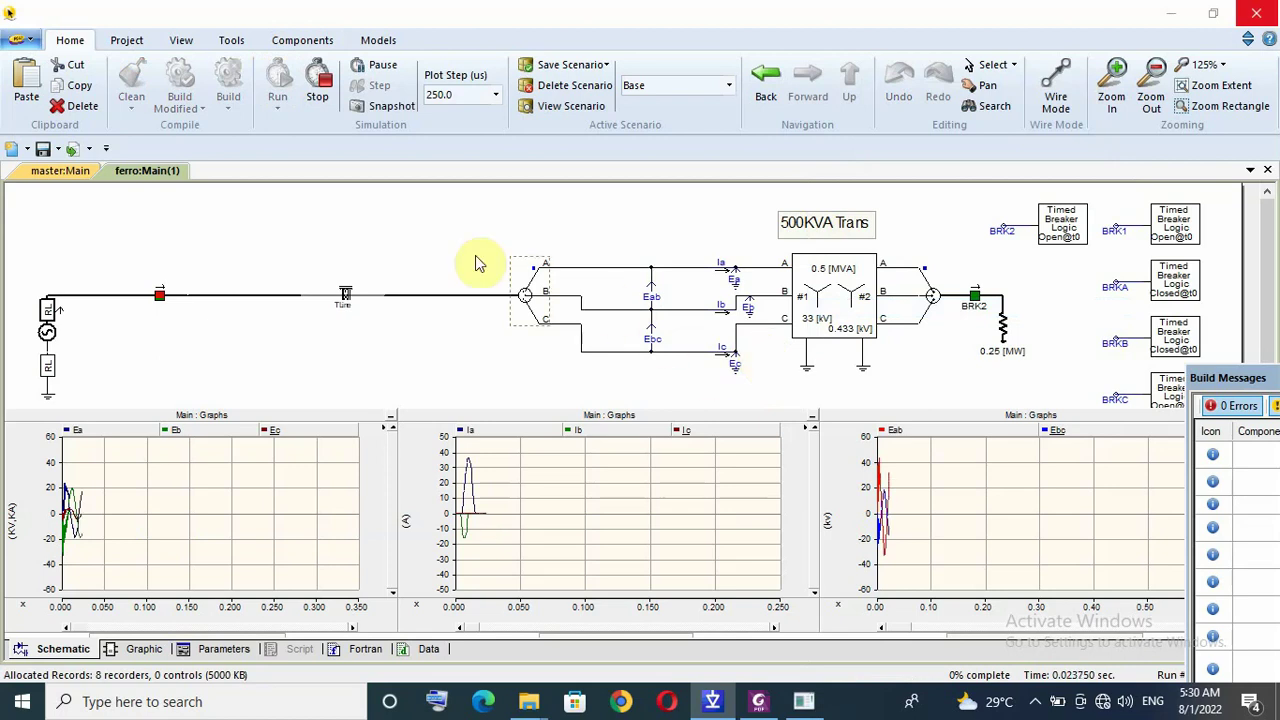
# Step: Select and deselect the 500KVA transformer, then bring up ECT190.pdf in Foxit PhantomPDF
pyautogui.click(815, 298)
pyautogui.click(691, 511)
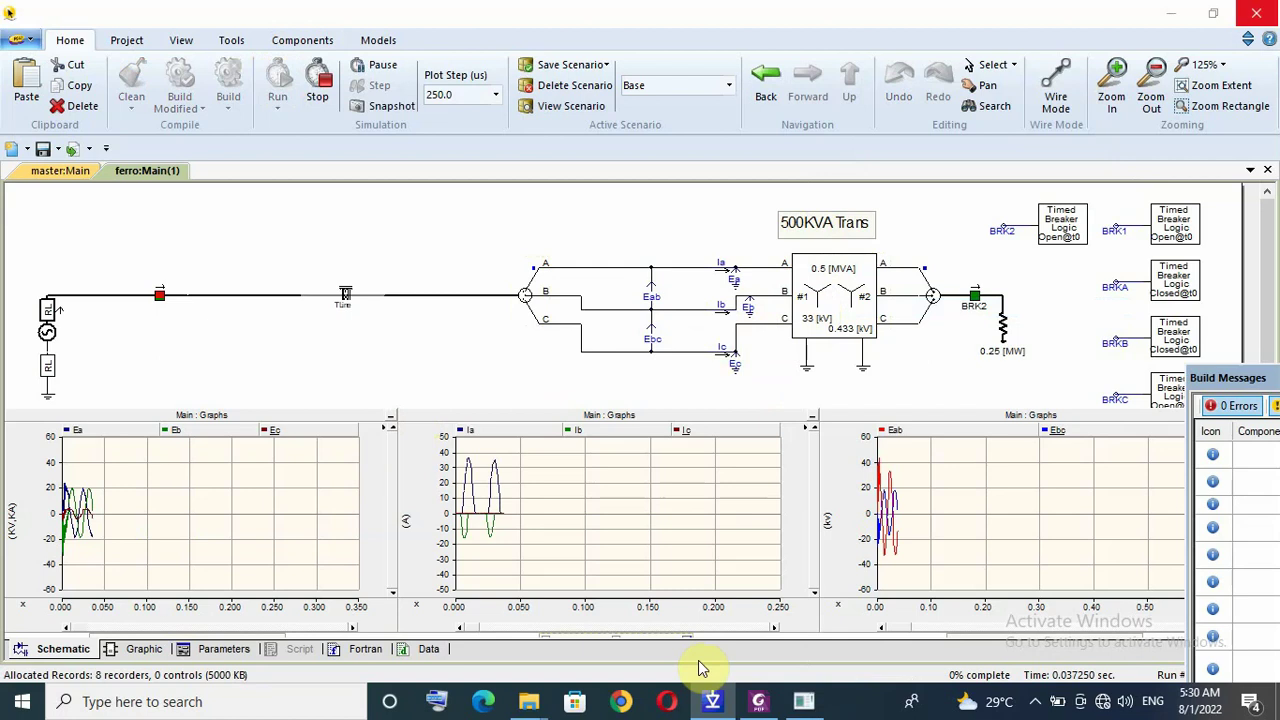
pyautogui.click(757, 703)
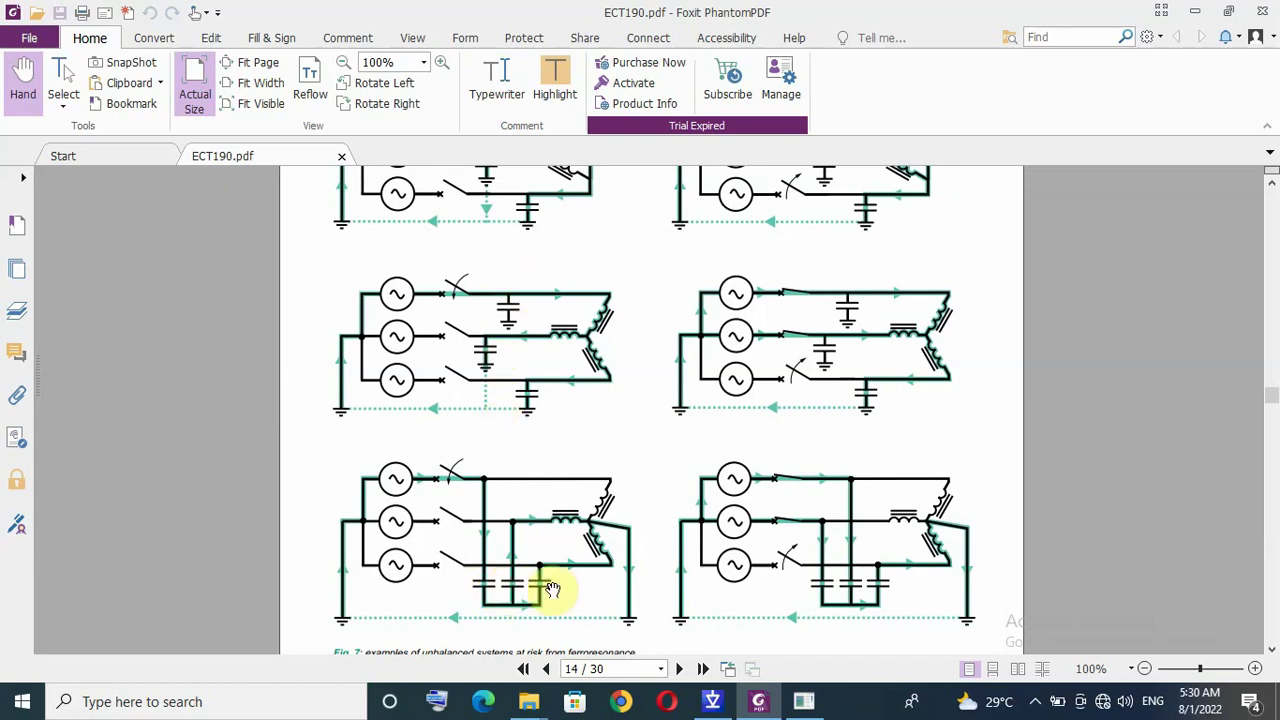
# Step: Review the grounded-capacitor diagrams on page 14, then minimize Foxit to return to PSCAD
pyautogui.scroll(2, 512, 296)
pyautogui.scroll(-2, 518, 320)
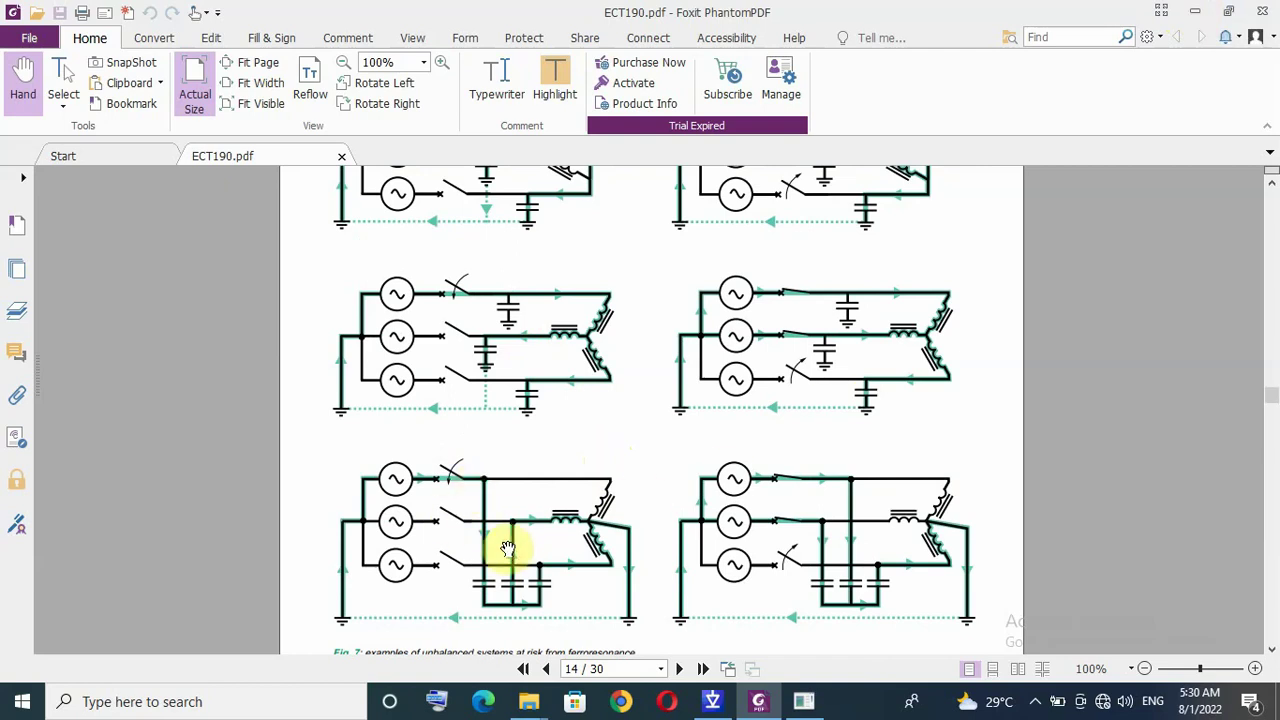
pyautogui.click(1195, 12)
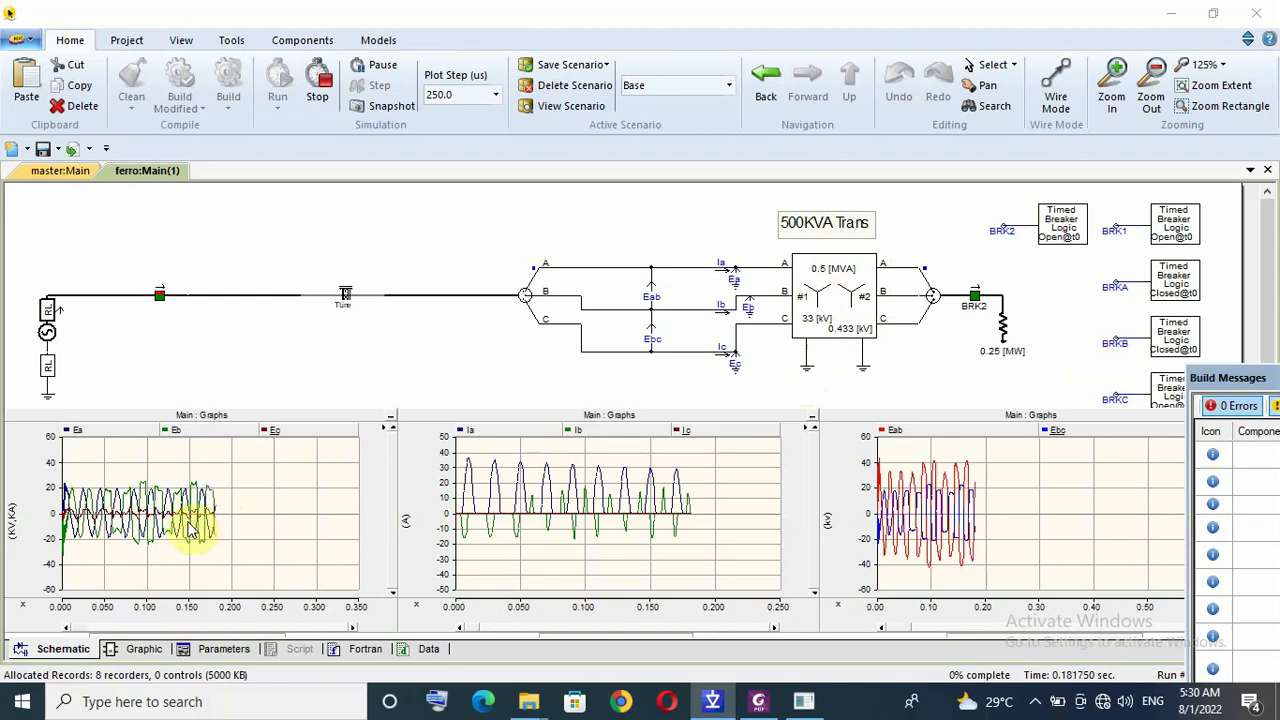
# Step: Inspect the graphs and transformer while the Y–Y run plots waveforms to about 0.35 s
pyautogui.moveTo(187, 527)
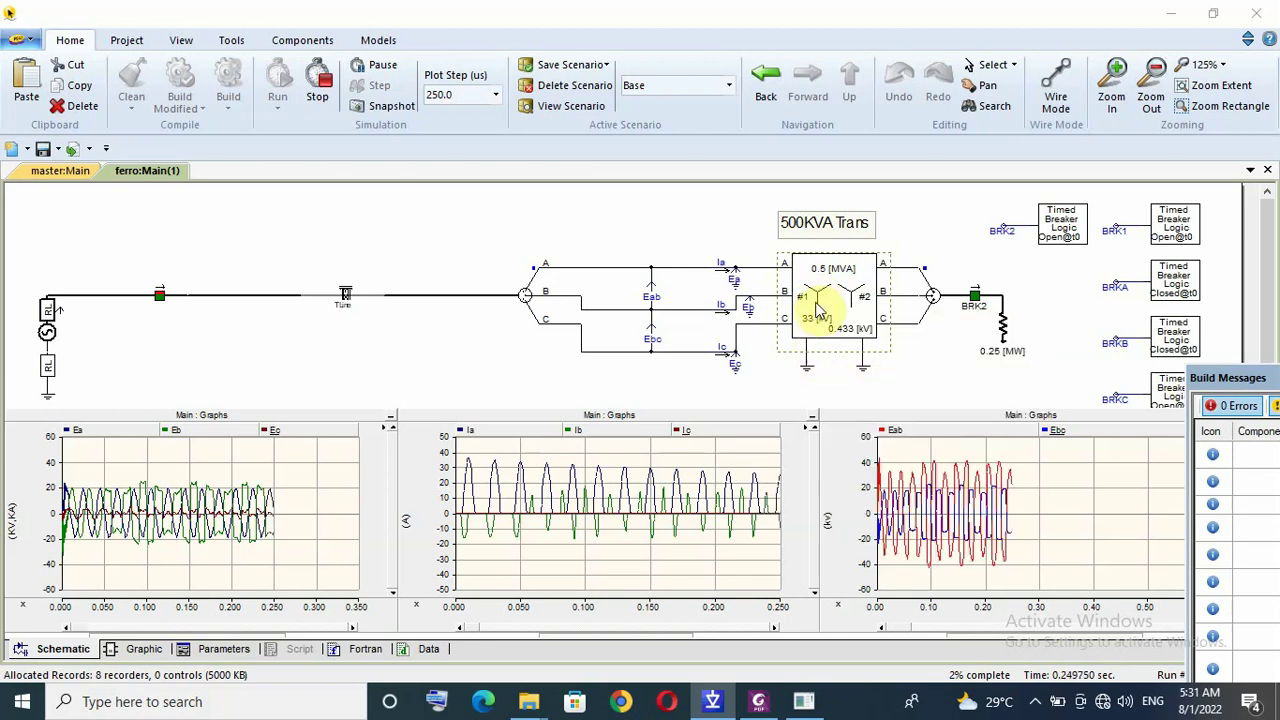
pyautogui.moveTo(818, 312)
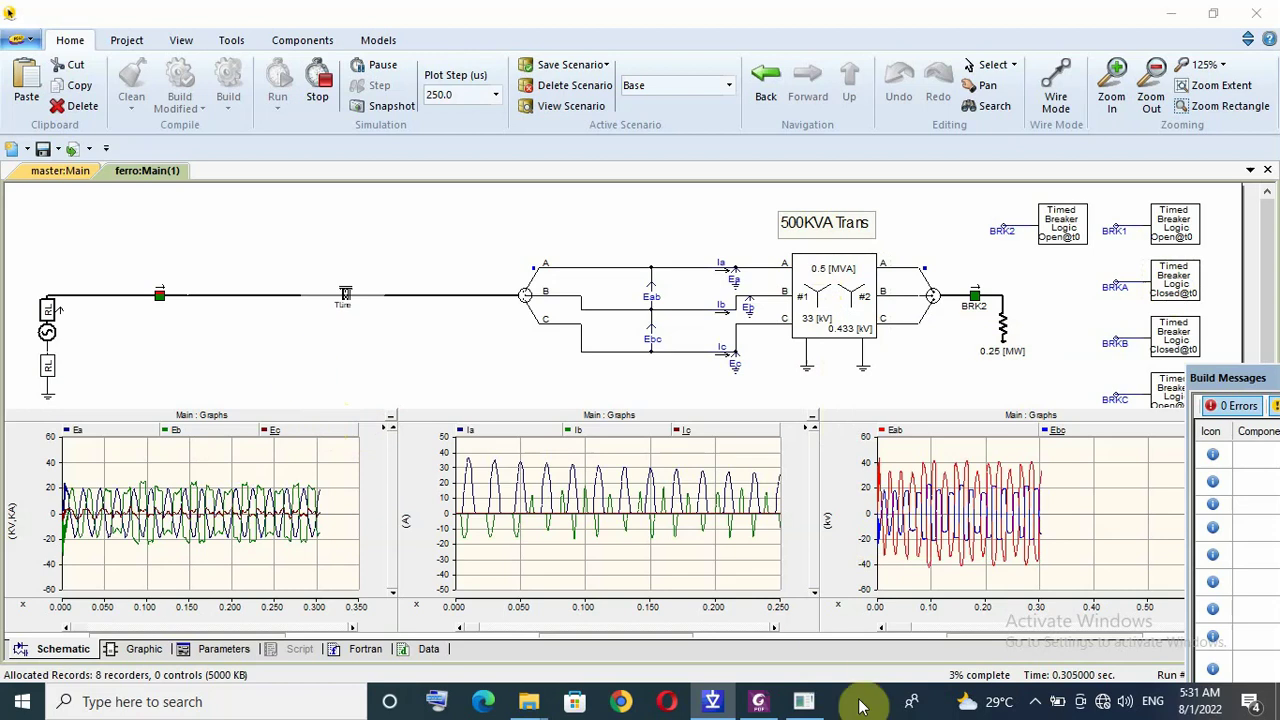
pyautogui.click(1035, 701)
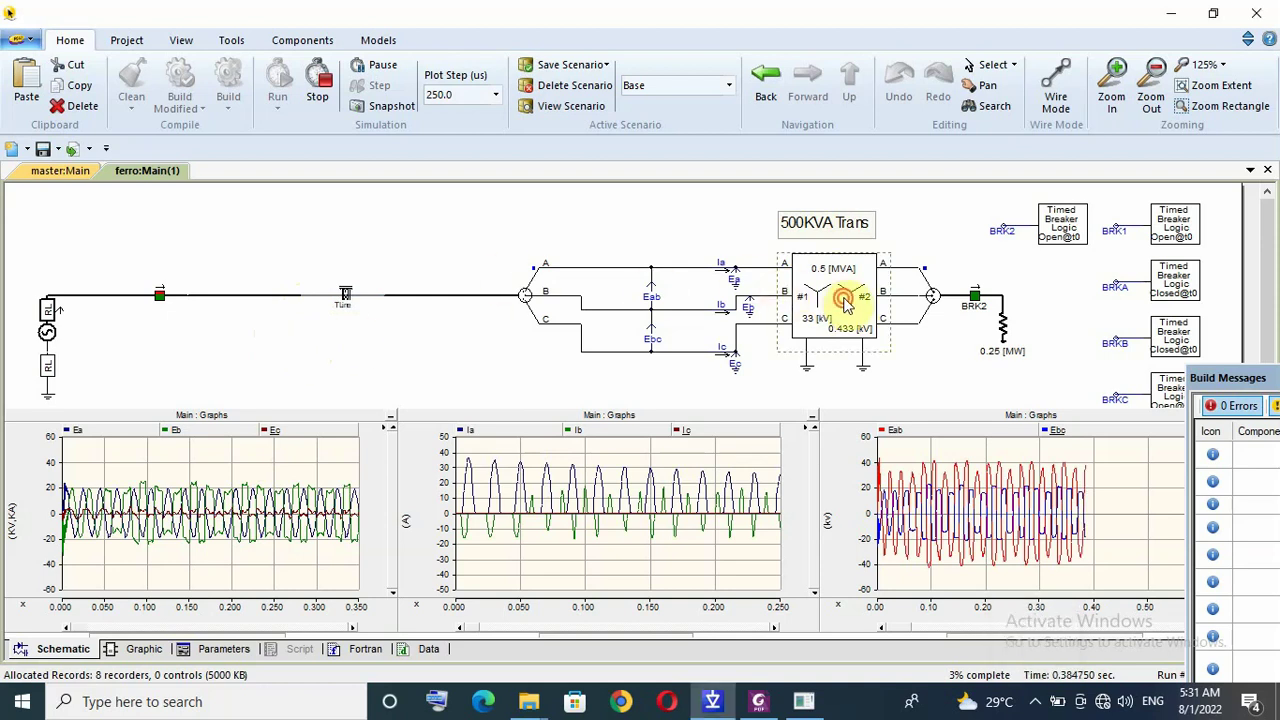
# Step: Switch the 500KVA transformer's winding #2 to Delta, then stop and restart the simulation
pyautogui.doubleClick(846, 306)
pyautogui.click(1014, 289)
pyautogui.doubleClick(1014, 289)
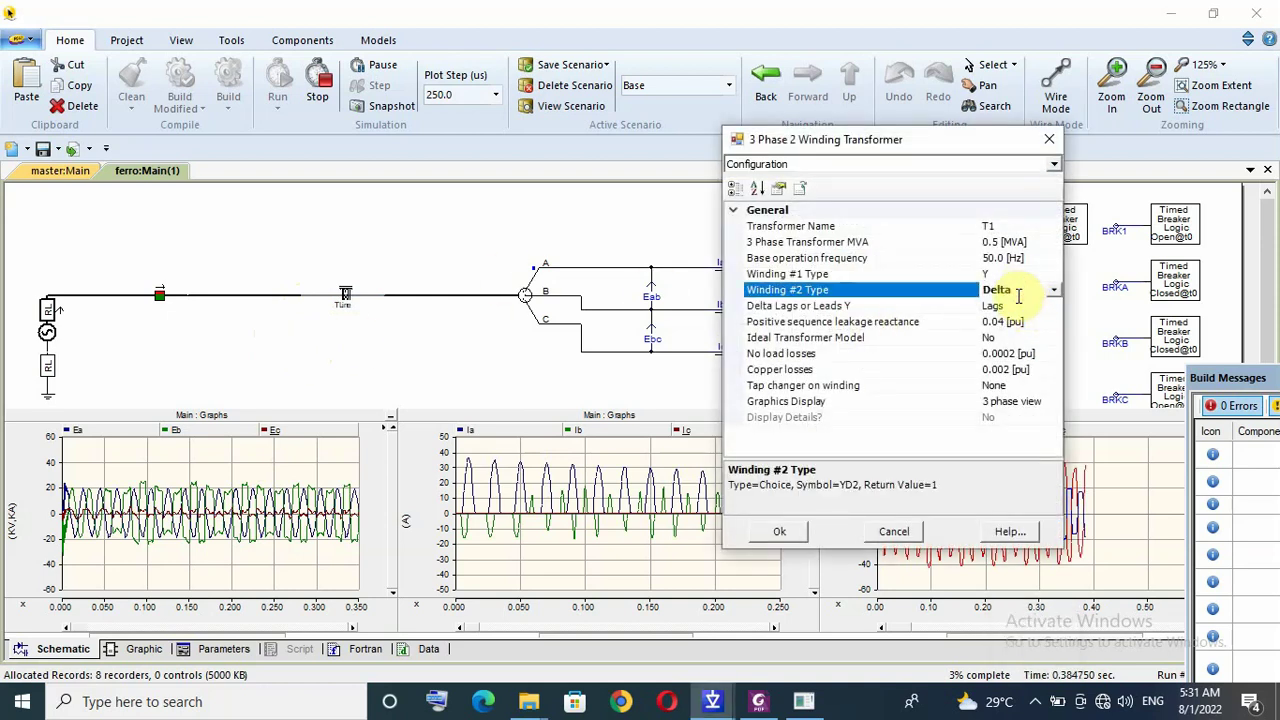
pyautogui.press('Return')
pyautogui.click(316, 88)
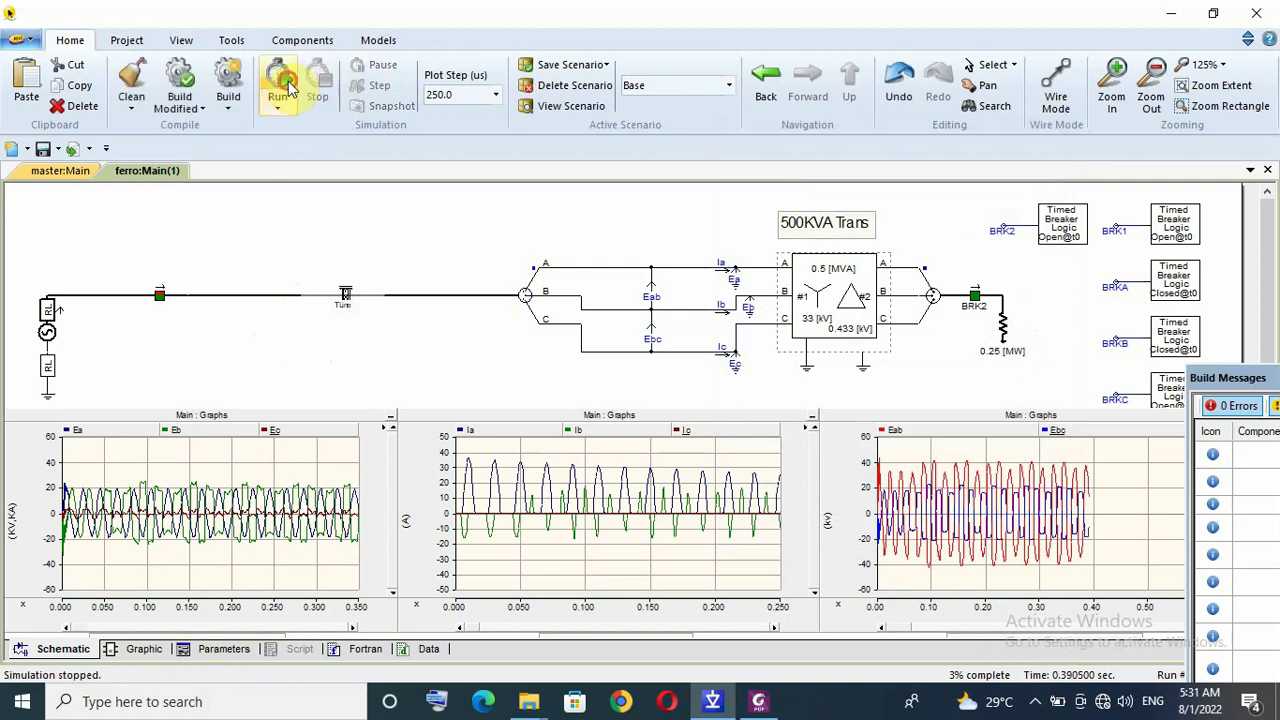
pyautogui.click(290, 88)
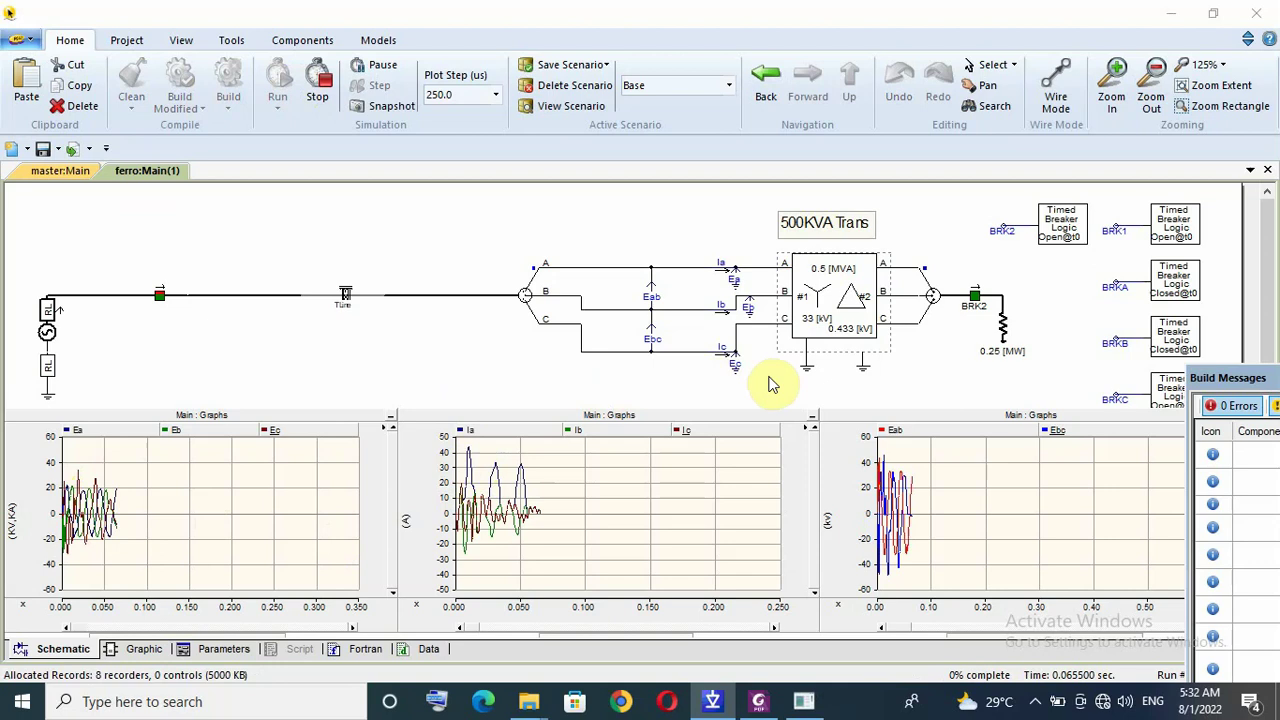
# Step: Set the 500KVA transformer to Delta–Y windings and stop the running simulation
pyautogui.doubleClick(824, 304)
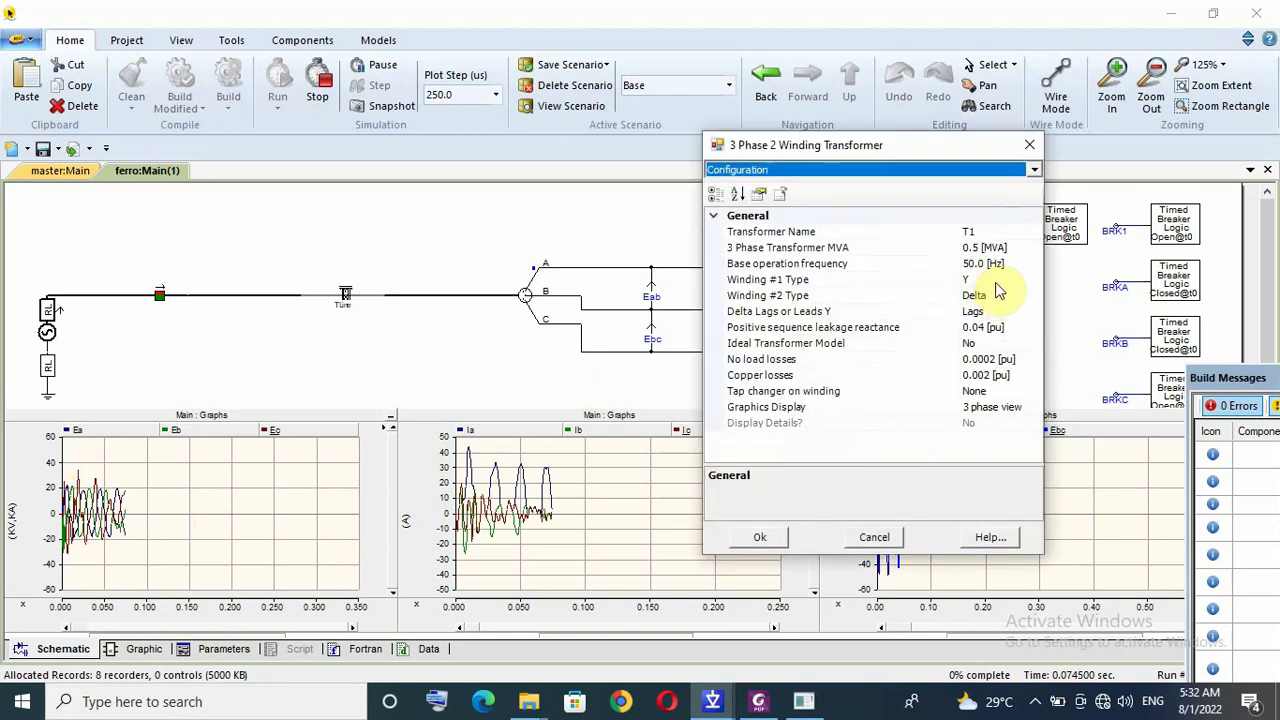
pyautogui.doubleClick(975, 280)
pyautogui.doubleClick(1000, 295)
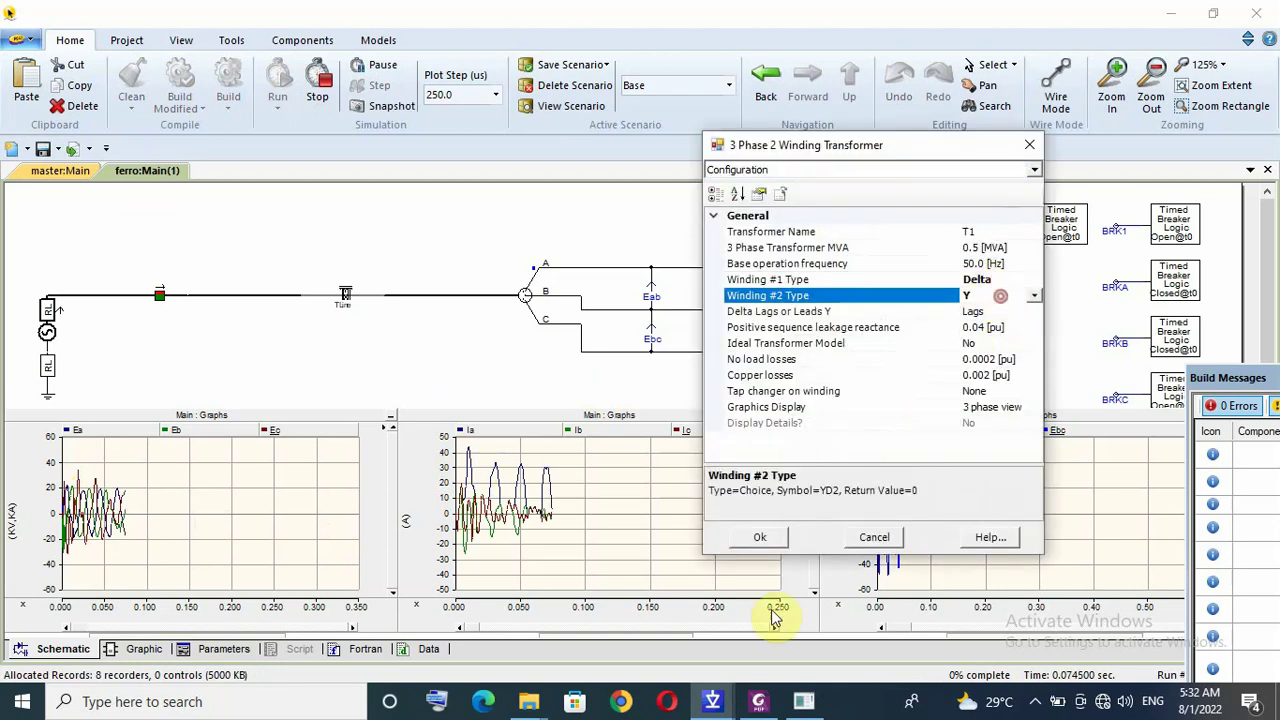
pyautogui.click(760, 537)
pyautogui.click(277, 354)
pyautogui.click(316, 86)
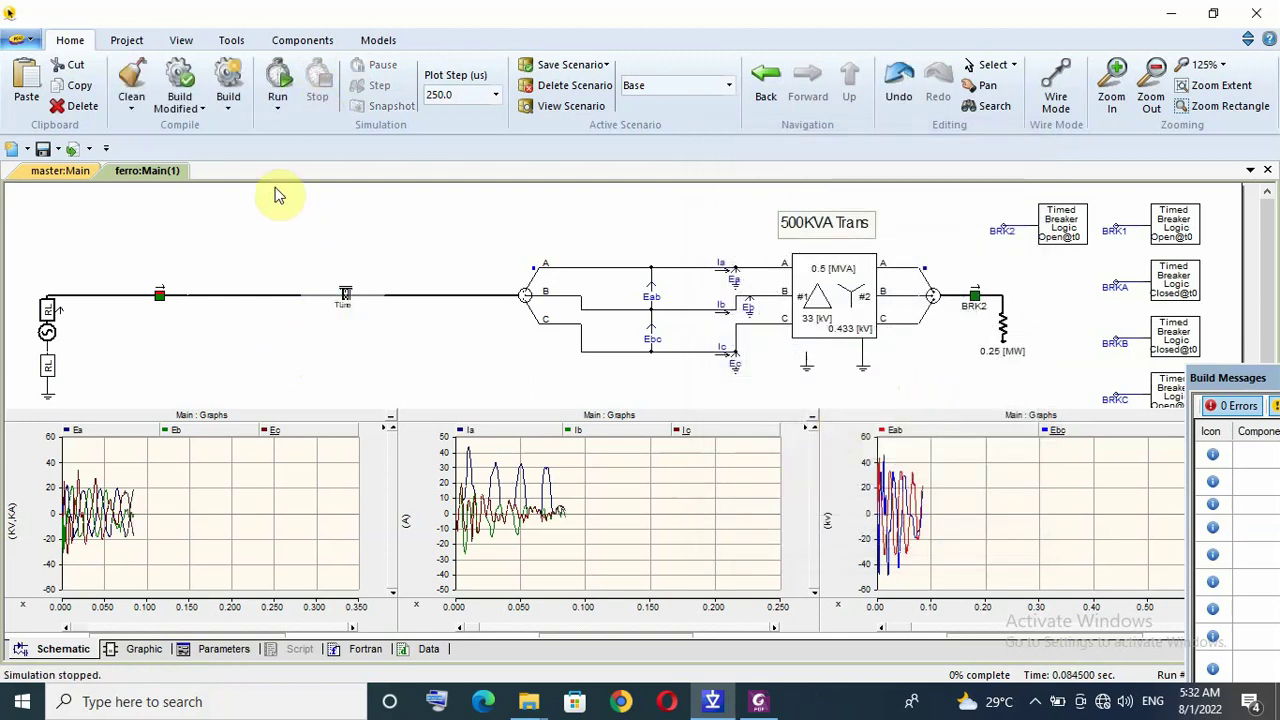
# Step: Change the transmission line's segment length to 20 km
pyautogui.rightClick(342, 300)
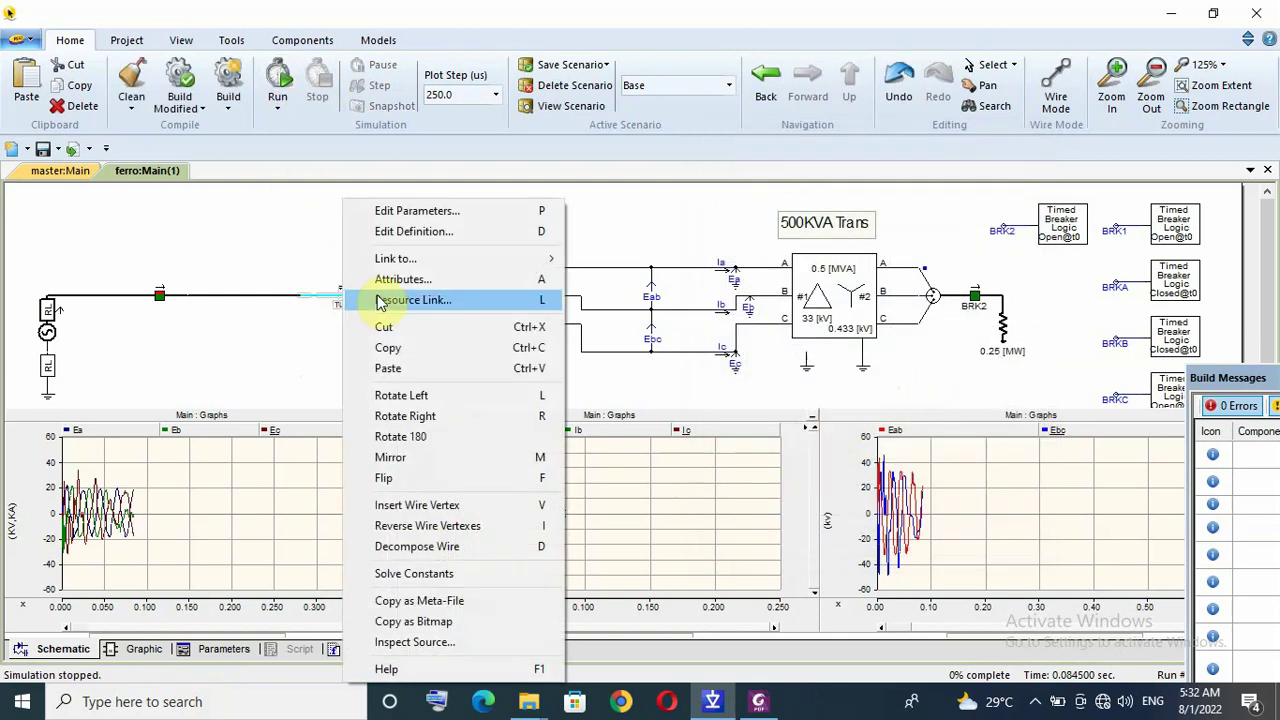
pyautogui.click(430, 209)
pyautogui.click(505, 175)
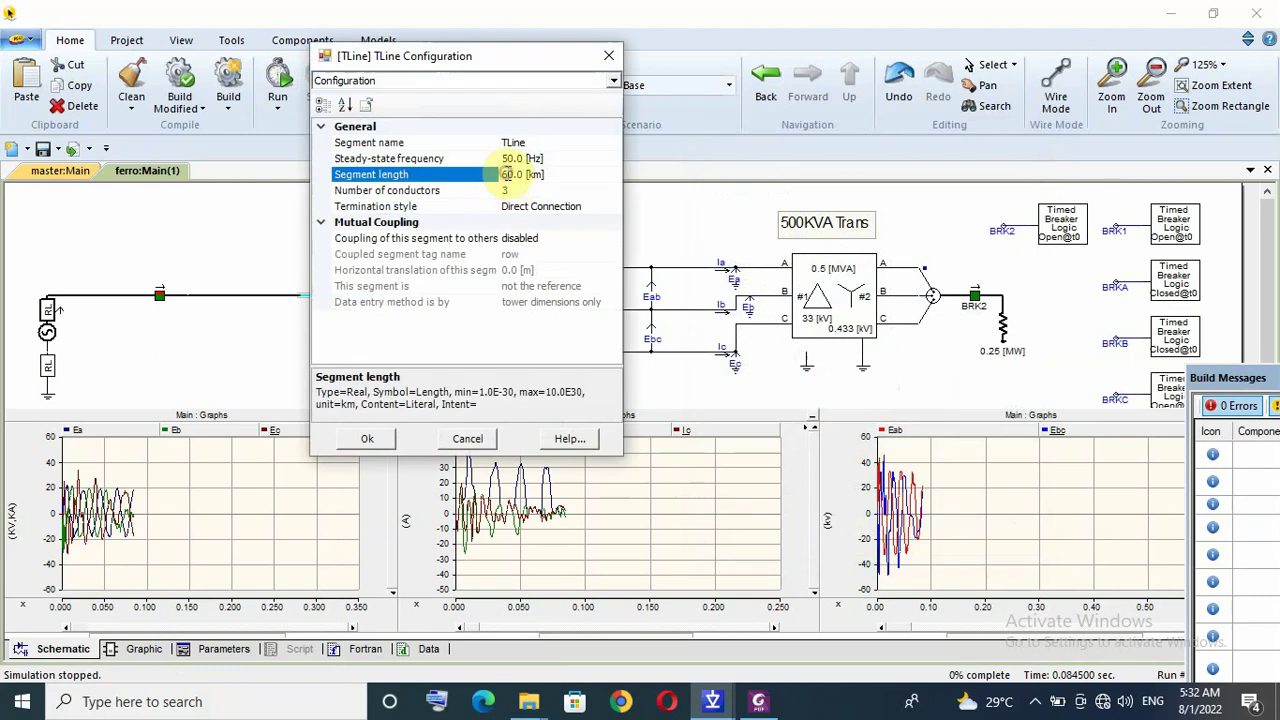
pyautogui.write('2')
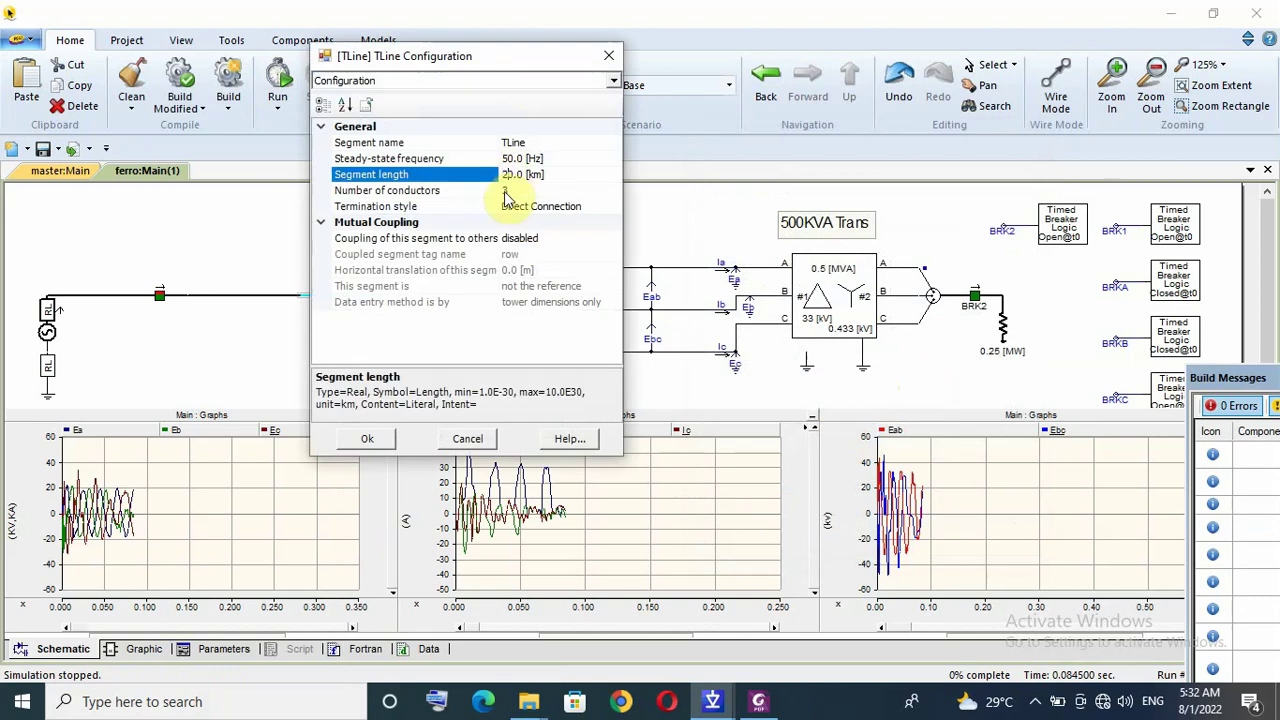
pyautogui.press('Return')
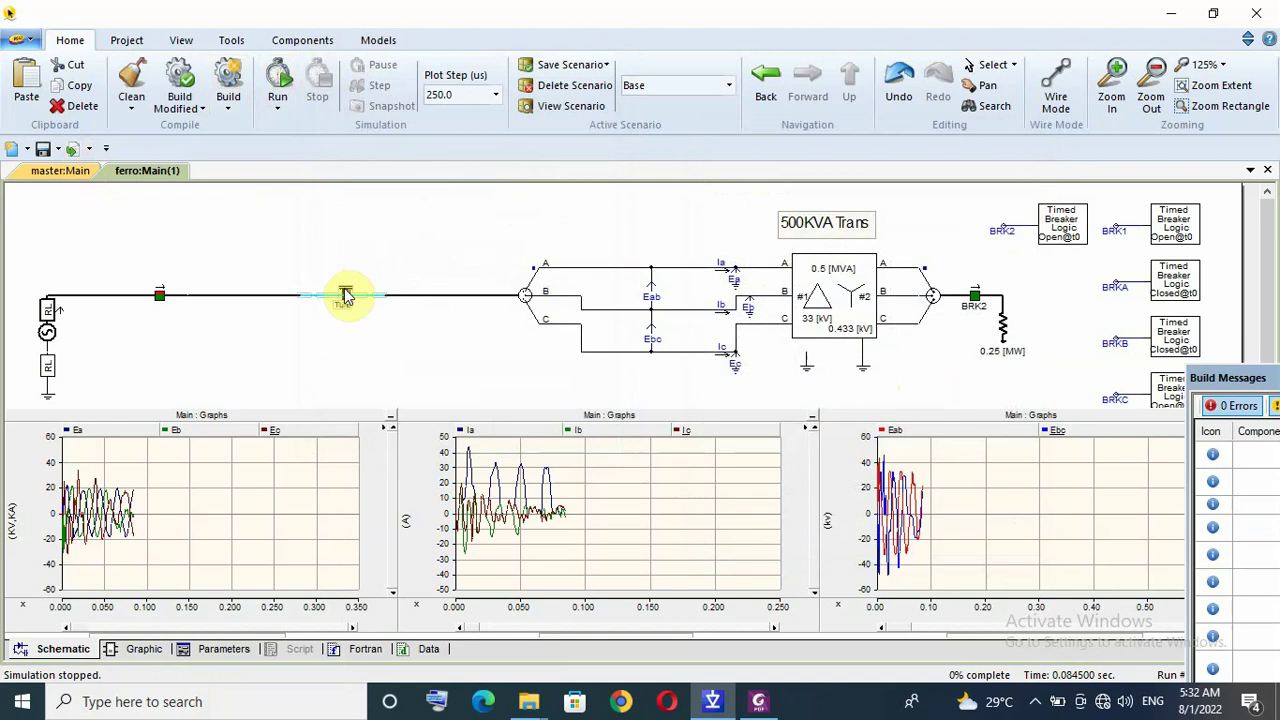
# Step: Solve the transmission line constants and rerun the simulation
pyautogui.rightClick(343, 293)
pyautogui.click(418, 573)
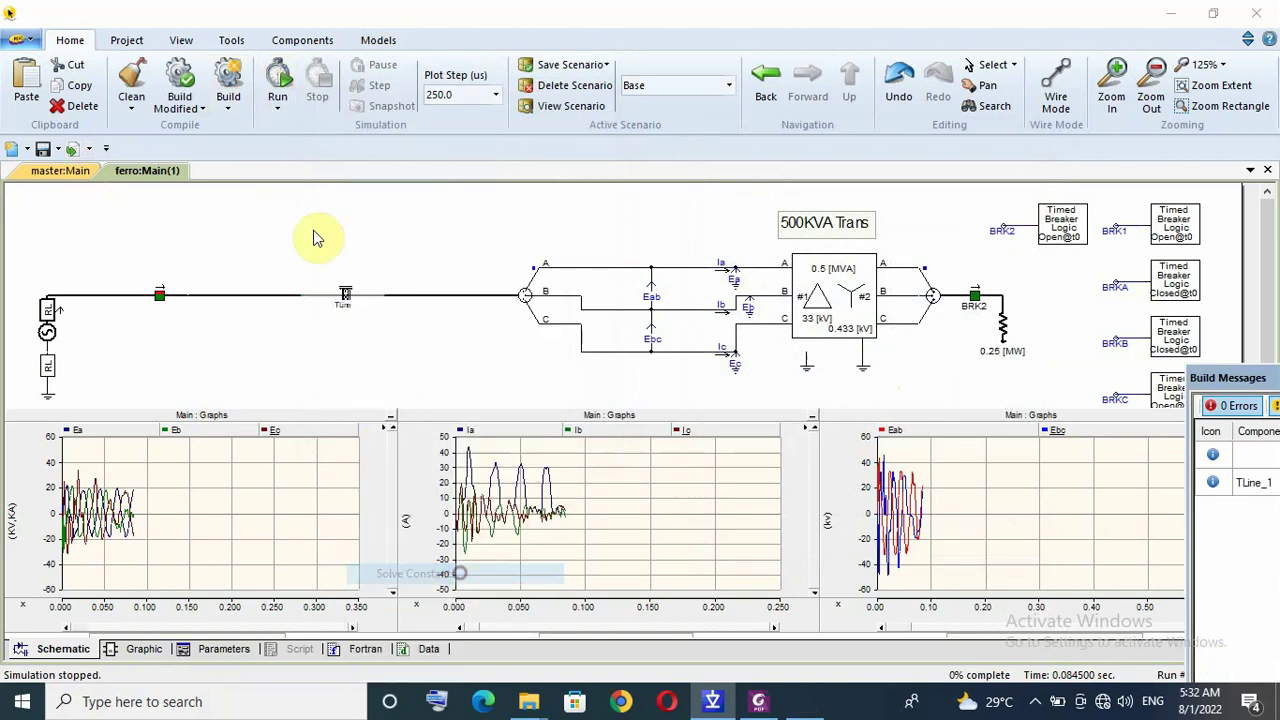
pyautogui.click(278, 88)
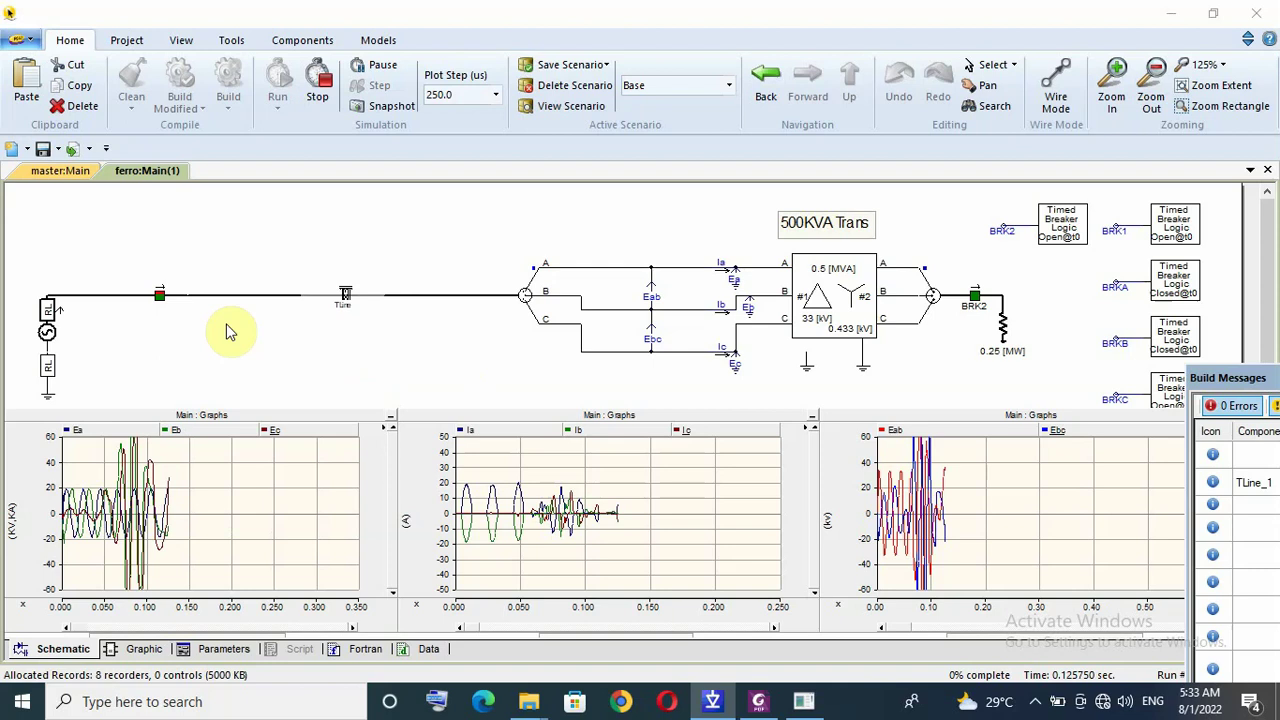
# Step: Select the feeder-line breaker while the 20 km Delta–Y run plots voltage spikes
pyautogui.click(160, 300)
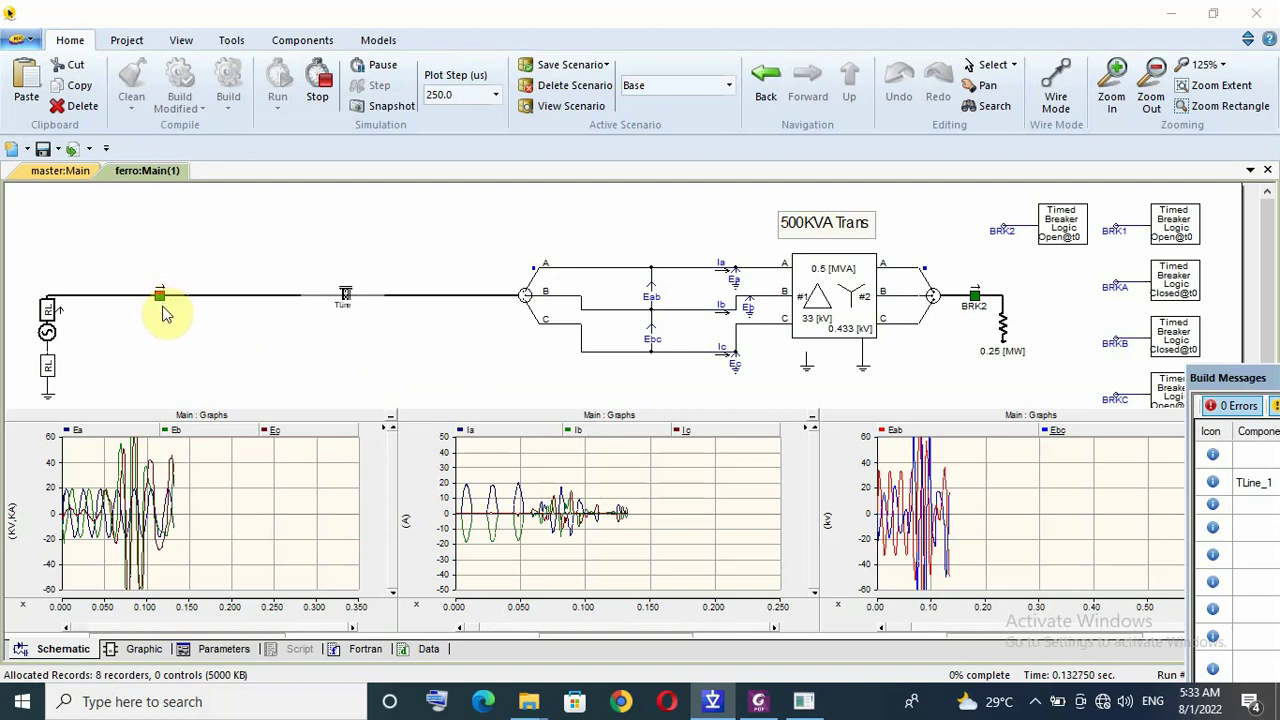